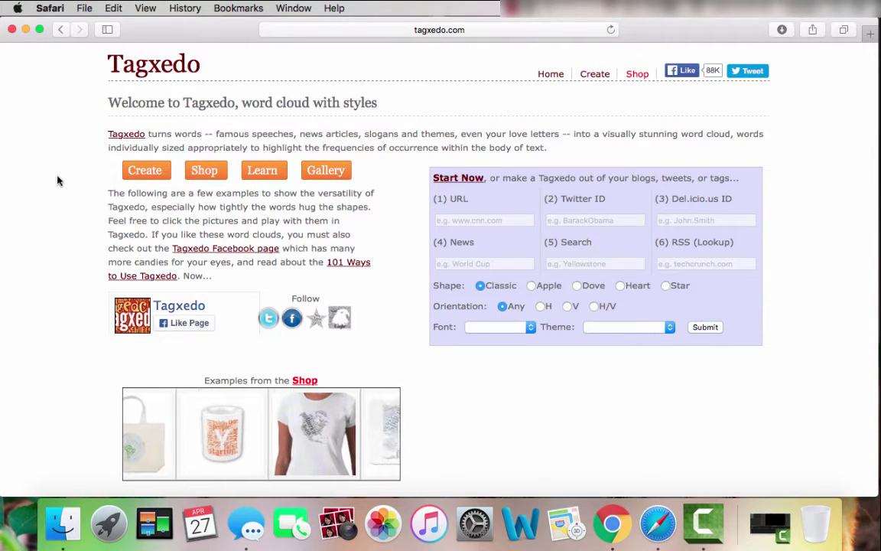
Launch the Tagxedo Creator from the home page's Create button
{"action": "left_click", "coordinate": [138, 176]}
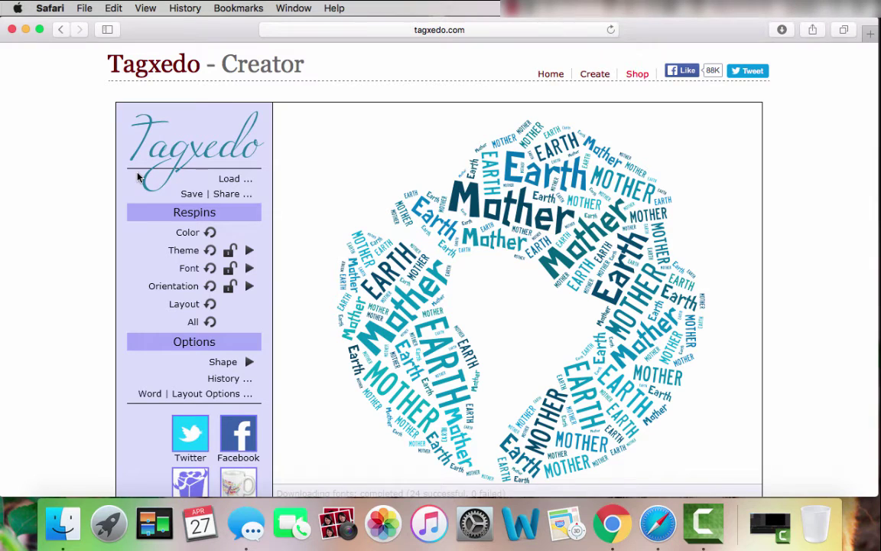
Load the text 'tiger,lion,leopard,bear,monkey,gorilla,elephant,giraffe,gizelle,parrot' and regenerate the word cloud
{"action": "left_click", "coordinate": [235, 180]}
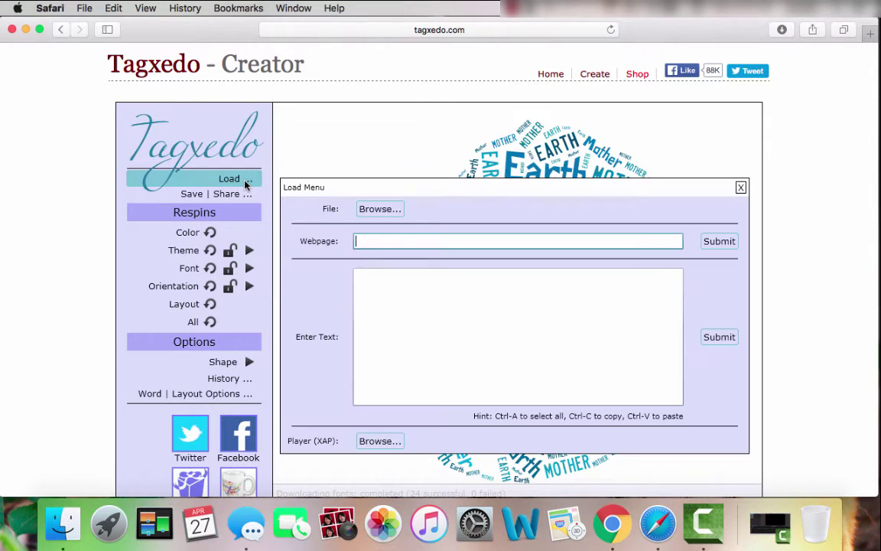
{"action": "left_click", "coordinate": [394, 283]}
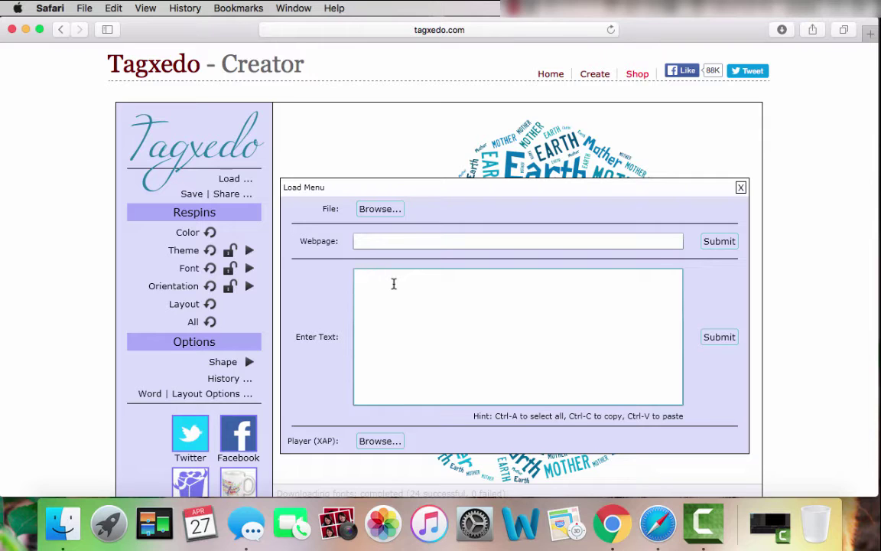
{"action": "type", "text": "tiger,lion,leopard,bear,monkey,"}
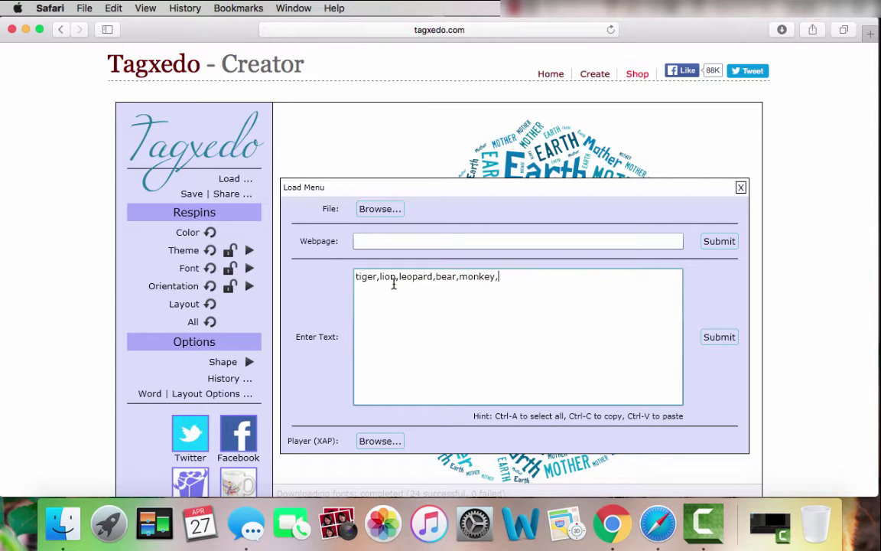
{"action": "type", "text": "gorilla,elephant,"}
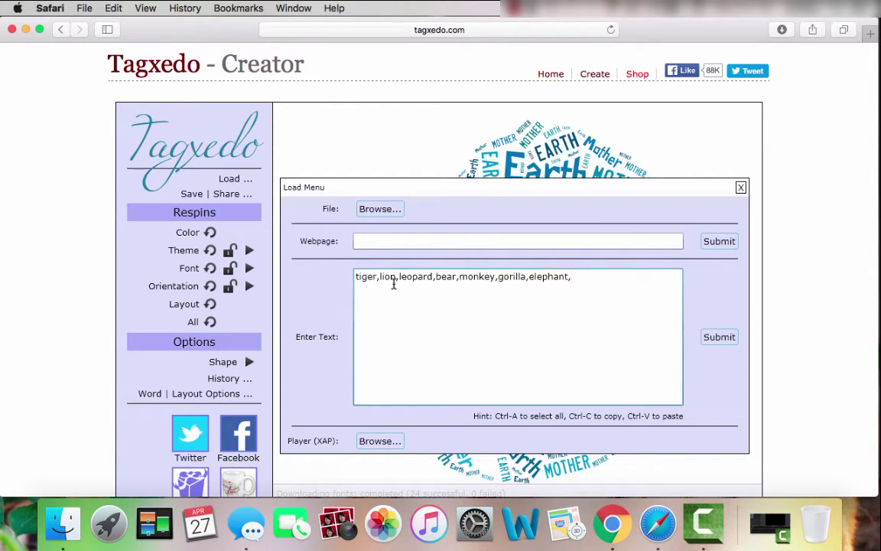
{"action": "type", "text": "giraffe,"}
{"action": "type", "text": "gizelle,parrot"}
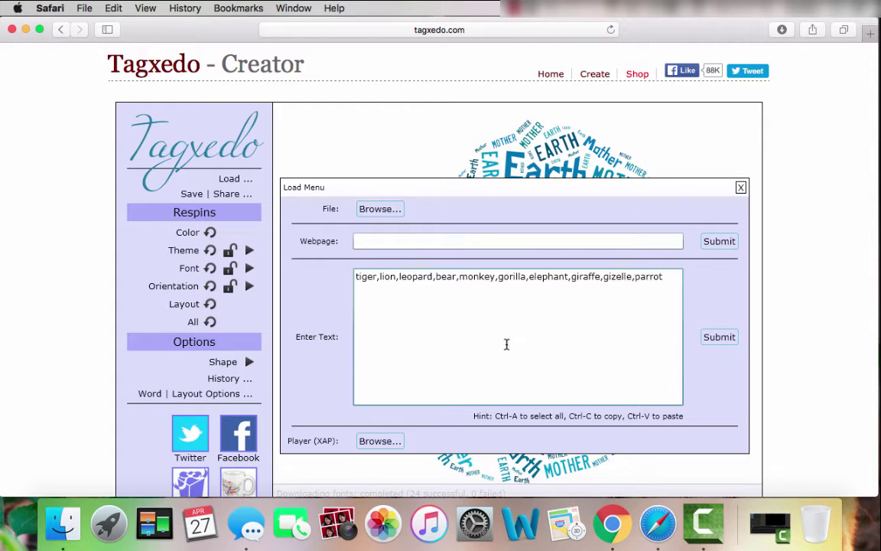
{"action": "left_click", "coordinate": [710, 339]}
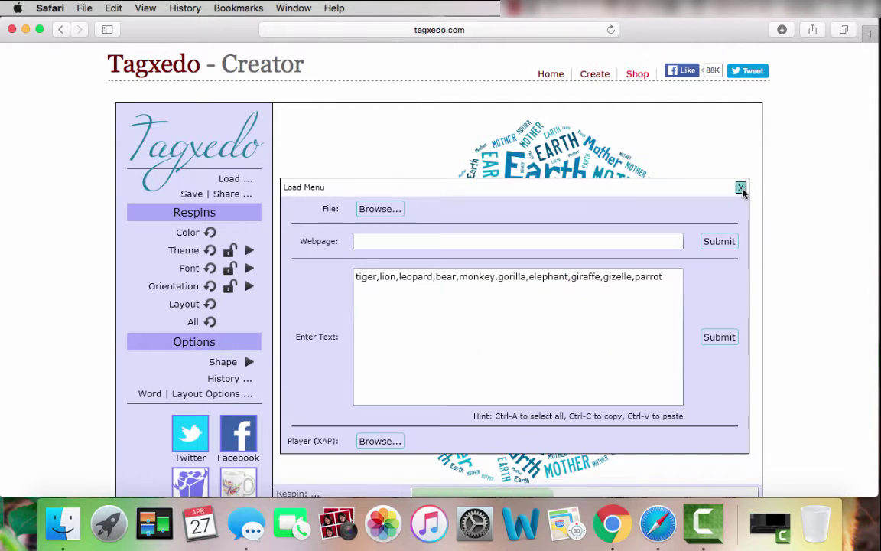
{"action": "left_click", "coordinate": [742, 187]}
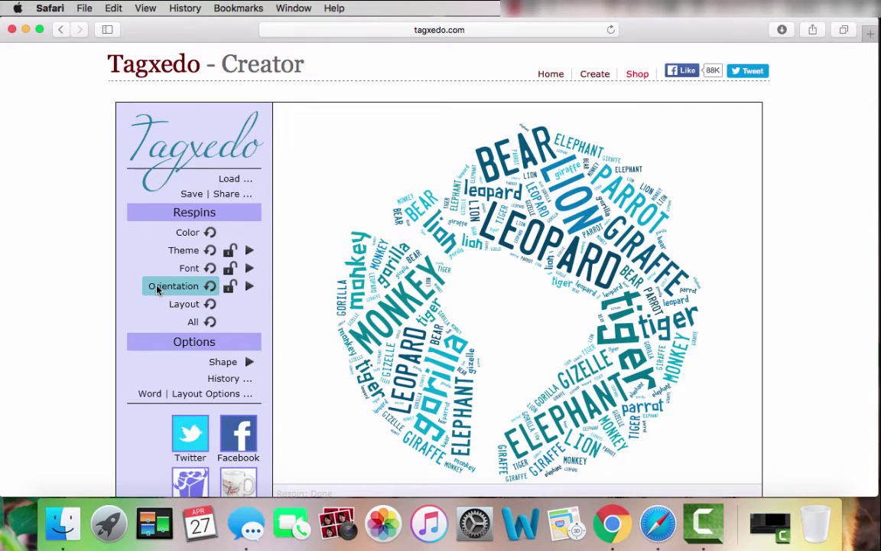
Change the cloud's shape to the Elephant silhouette from the animal shapes
{"action": "left_click", "coordinate": [252, 363]}
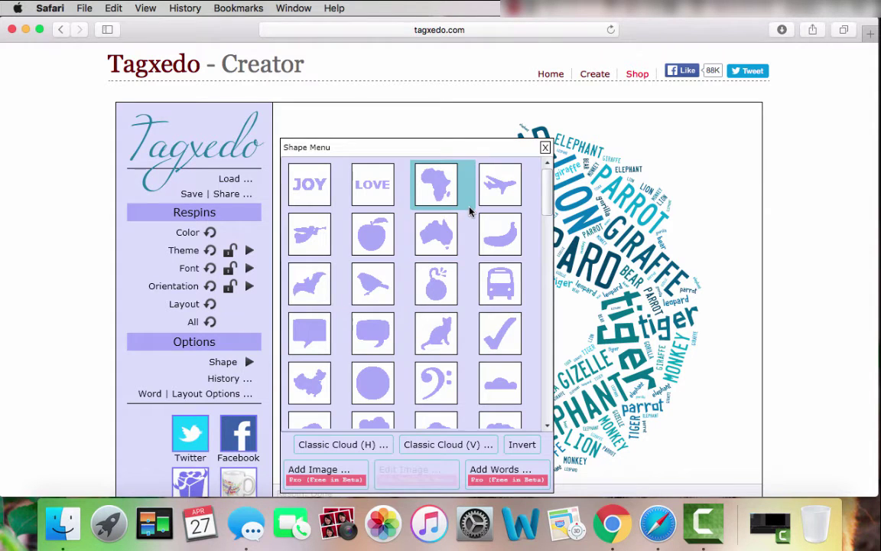
{"action": "left_click", "coordinate": [300, 337]}
{"action": "left_click", "coordinate": [231, 365]}
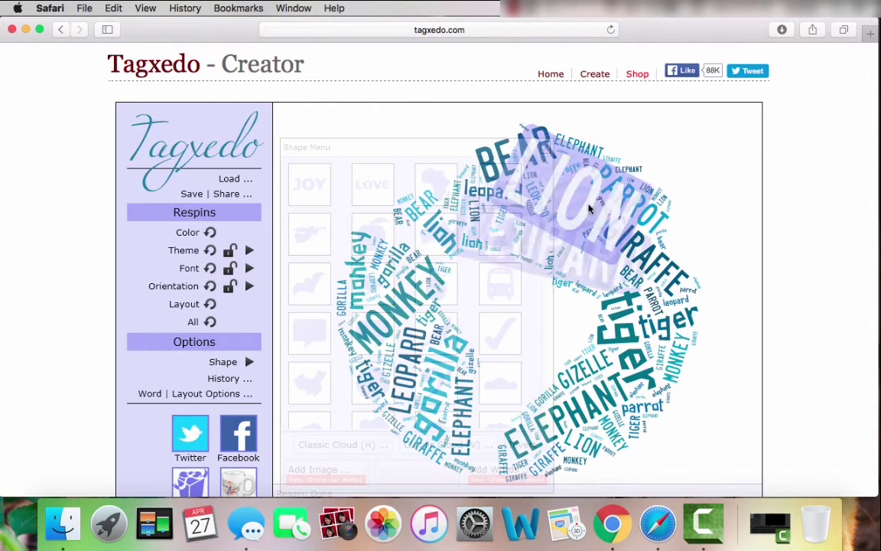
{"action": "left_click_drag", "start_coordinate": [546, 188], "coordinate": [547, 260]}
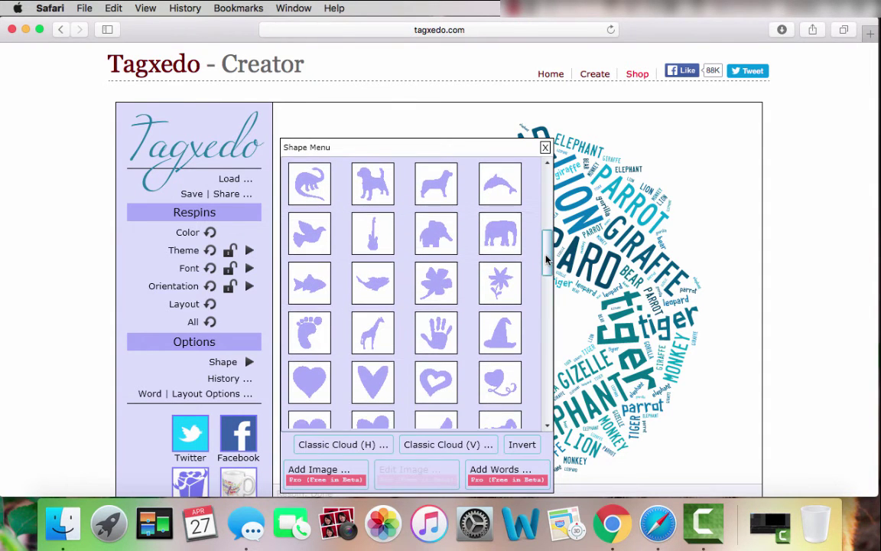
{"action": "left_click", "coordinate": [505, 240]}
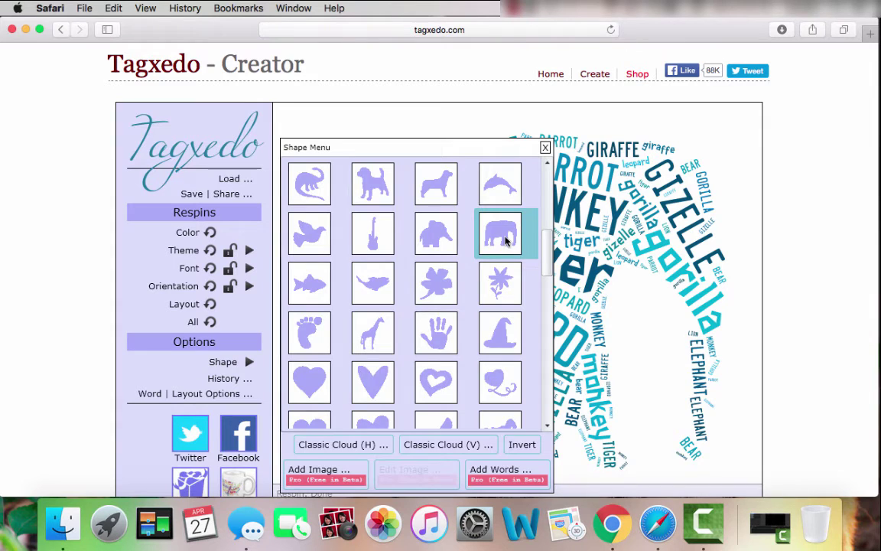
{"action": "left_click", "coordinate": [544, 147]}
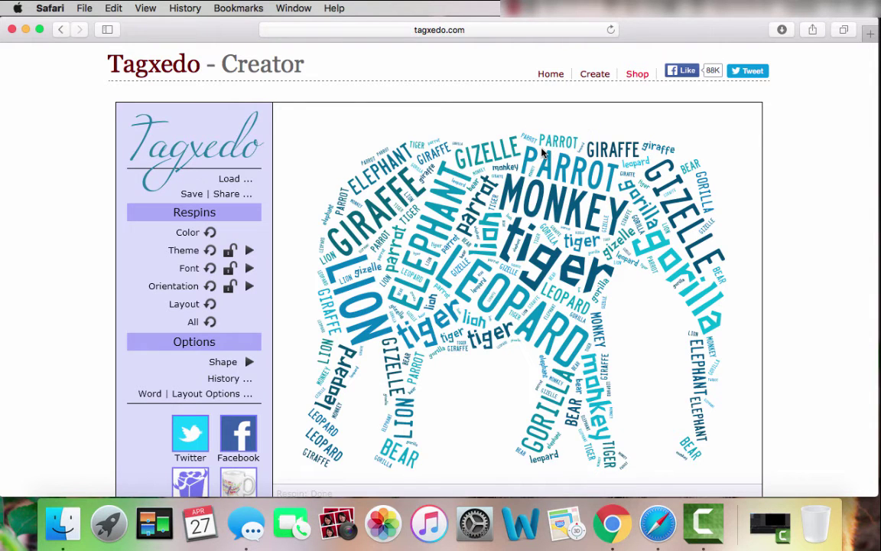
Apply the Kimono colour theme to the elephant cloud
{"action": "left_click", "coordinate": [251, 252]}
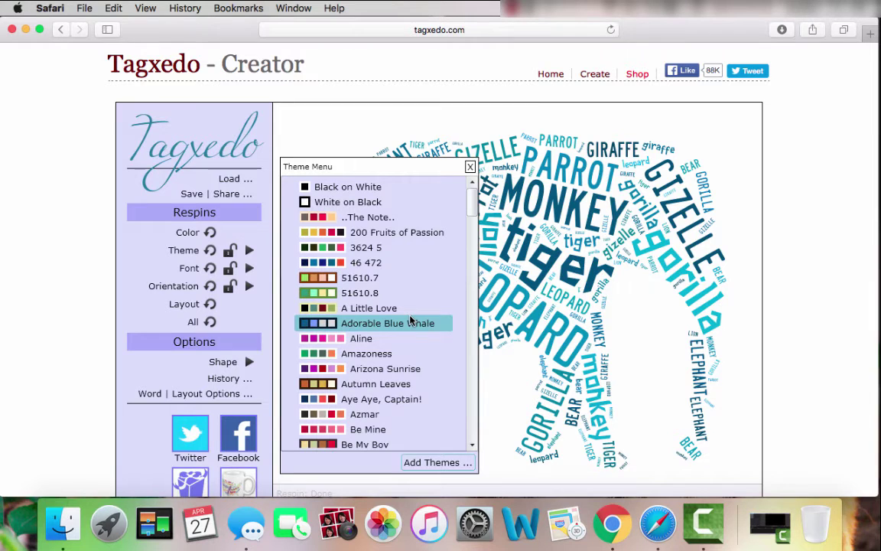
{"action": "left_click_drag", "start_coordinate": [469, 222], "coordinate": [466, 299]}
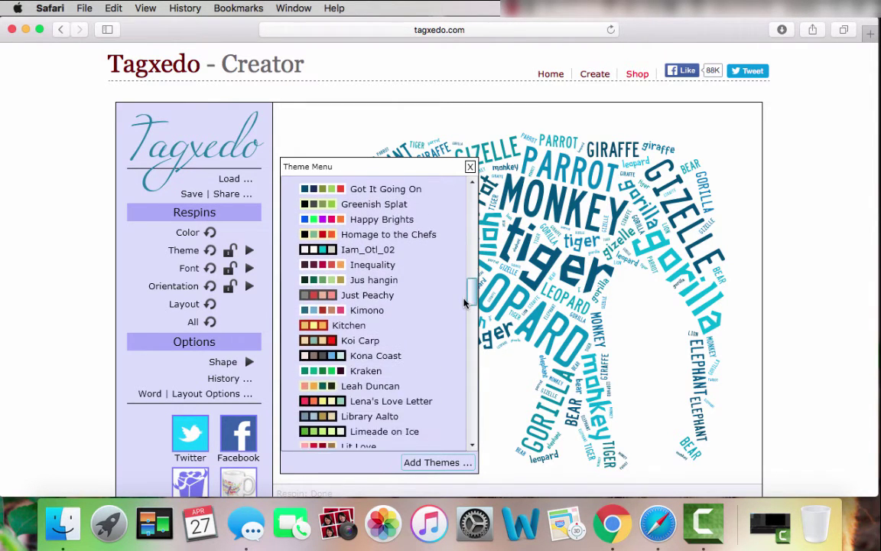
{"action": "left_click", "coordinate": [394, 311]}
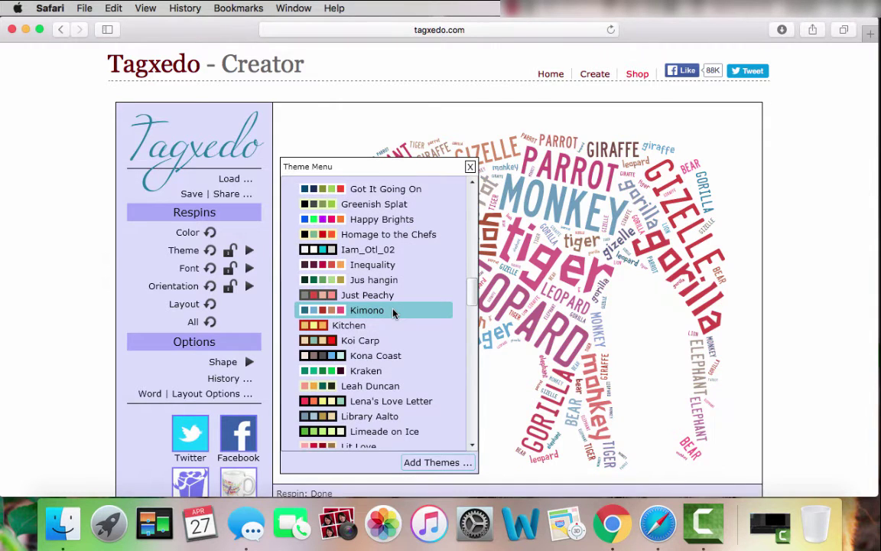
{"action": "left_click", "coordinate": [470, 170]}
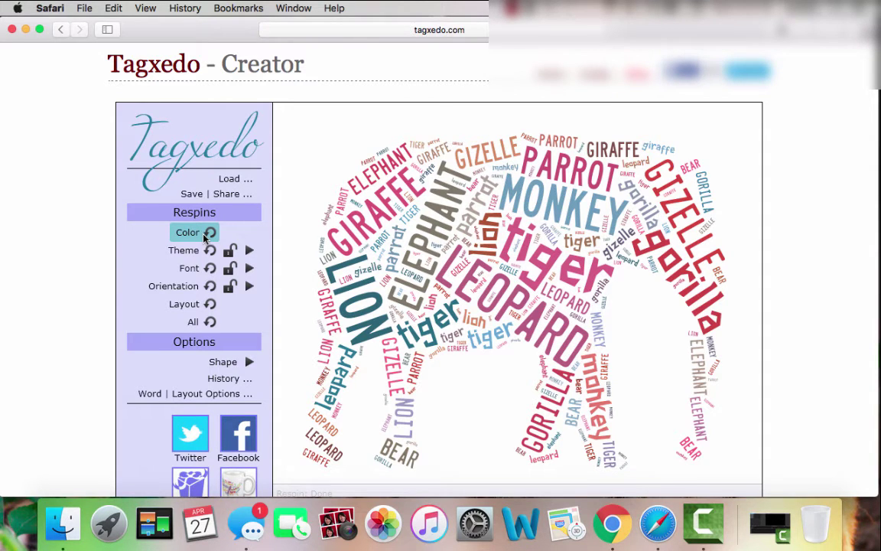
Respin the colours four times for a new Kimono palette arrangement
{"action": "left_click", "coordinate": [208, 234]}
{"action": "left_click", "coordinate": [208, 233]}
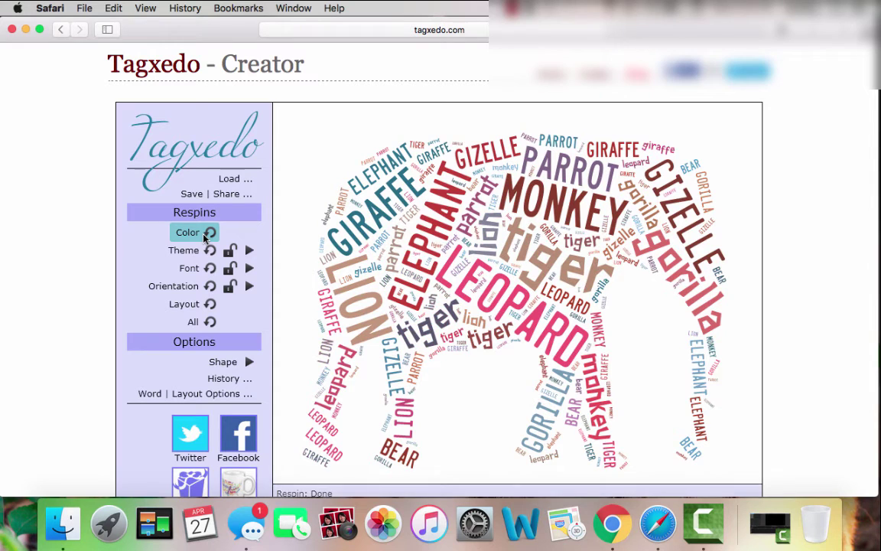
{"action": "left_click", "coordinate": [205, 236]}
{"action": "left_click", "coordinate": [205, 236]}
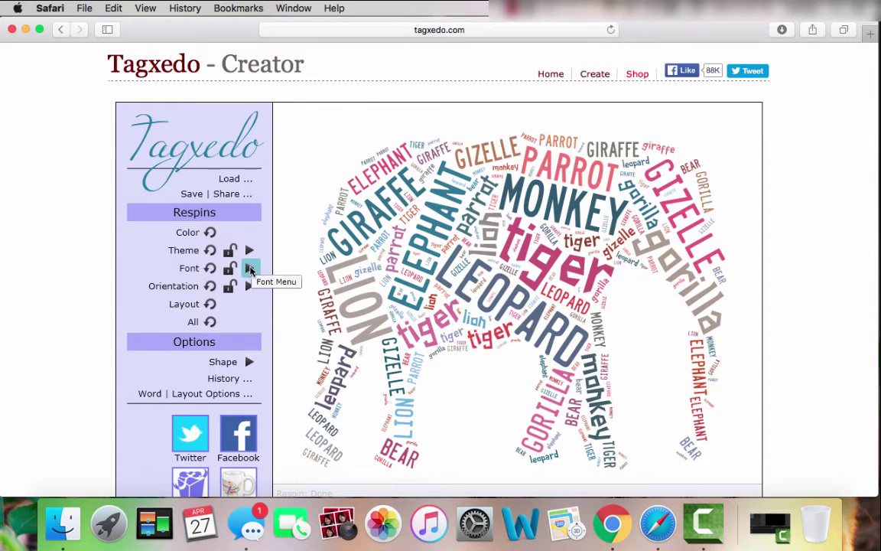
Switch the cloud's words to the Duality font
{"action": "left_click", "coordinate": [250, 270]}
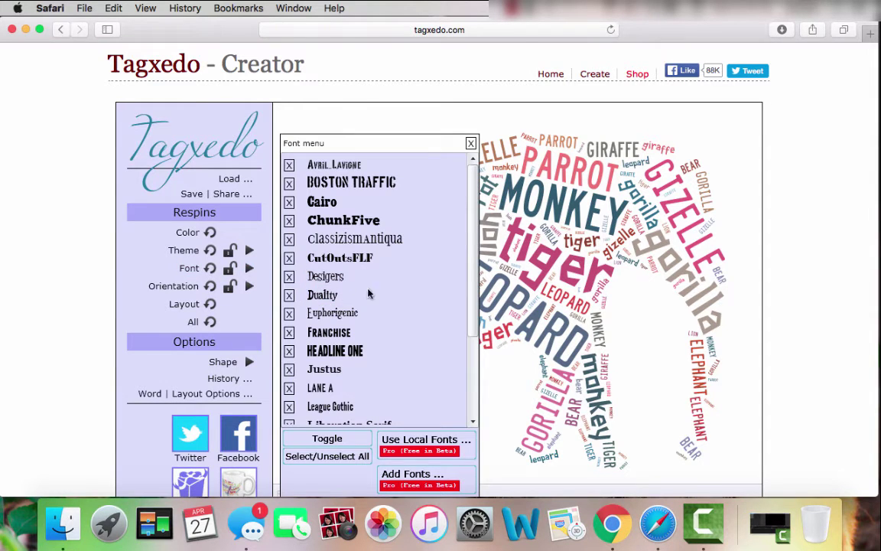
{"action": "left_click", "coordinate": [323, 297]}
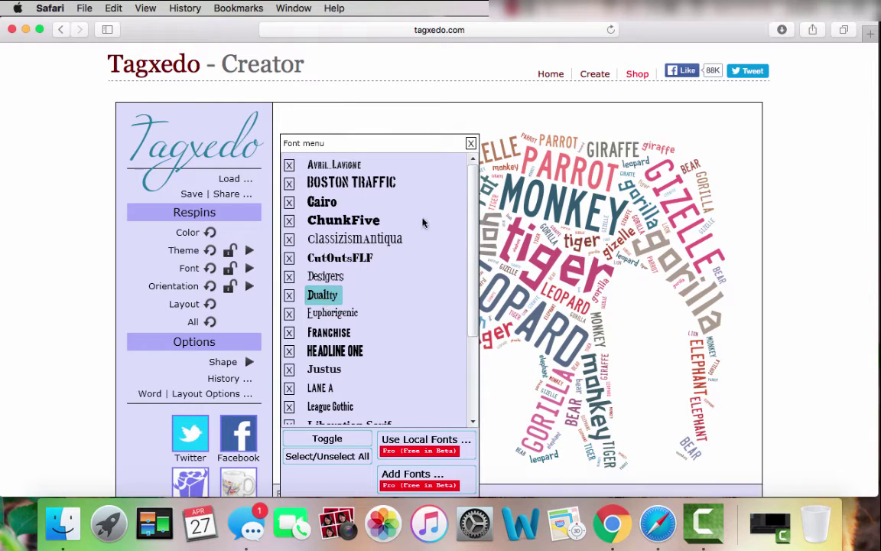
{"action": "left_click", "coordinate": [471, 143]}
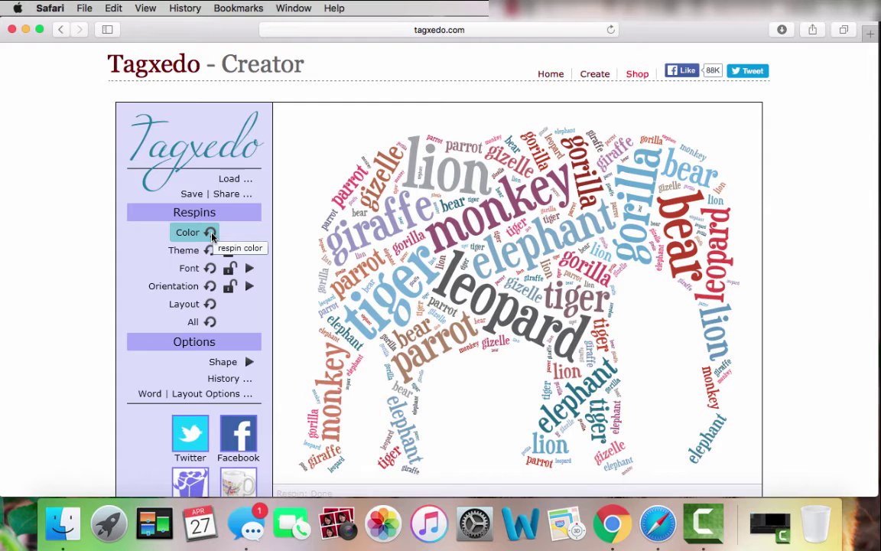
Respin the colours four times until LION is crimson and MONKEY deep red
{"action": "left_click", "coordinate": [211, 233]}
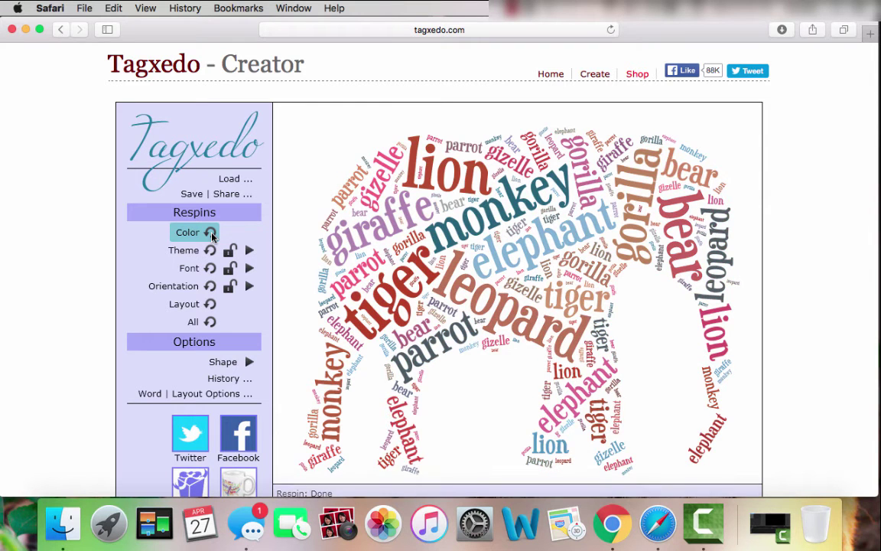
{"action": "left_click", "coordinate": [211, 234]}
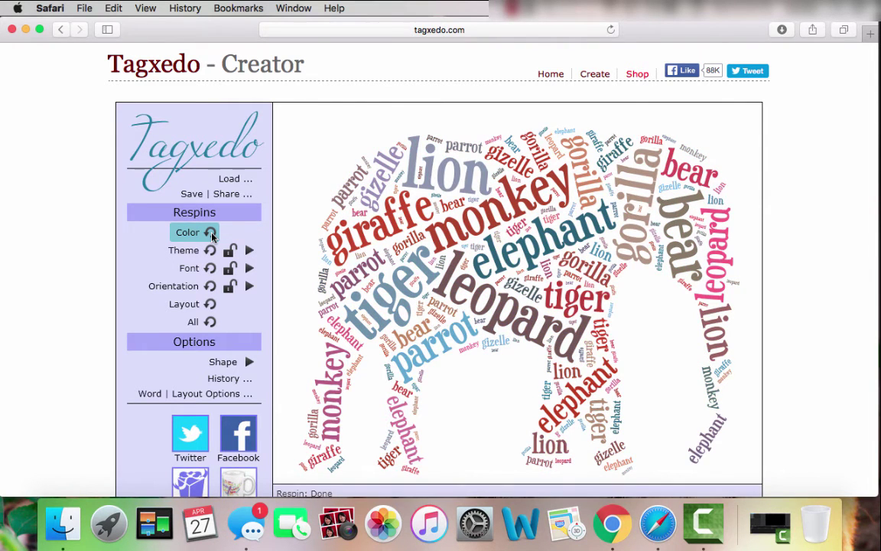
{"action": "left_click", "coordinate": [212, 233]}
{"action": "left_click", "coordinate": [211, 233]}
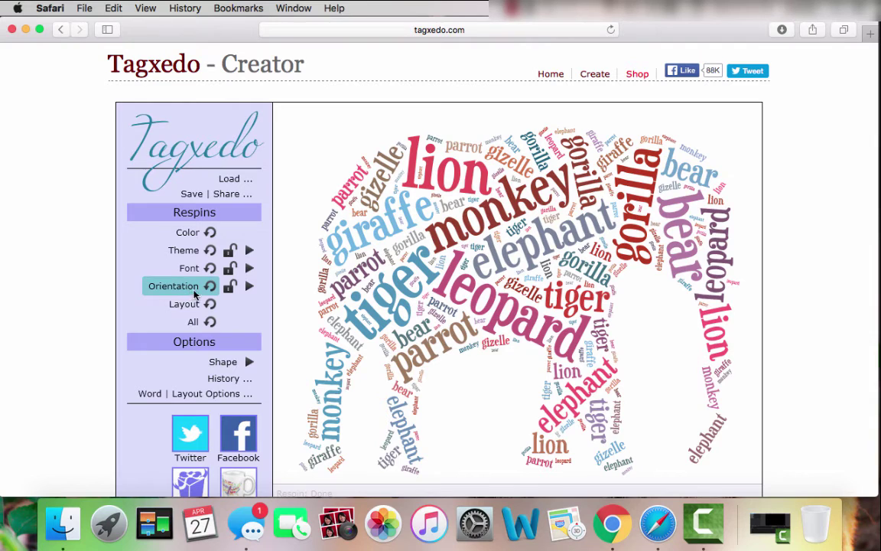
Try the Any, Horizontal, Vertical and H/V word orientations, ending on H/V
{"action": "left_click", "coordinate": [250, 288]}
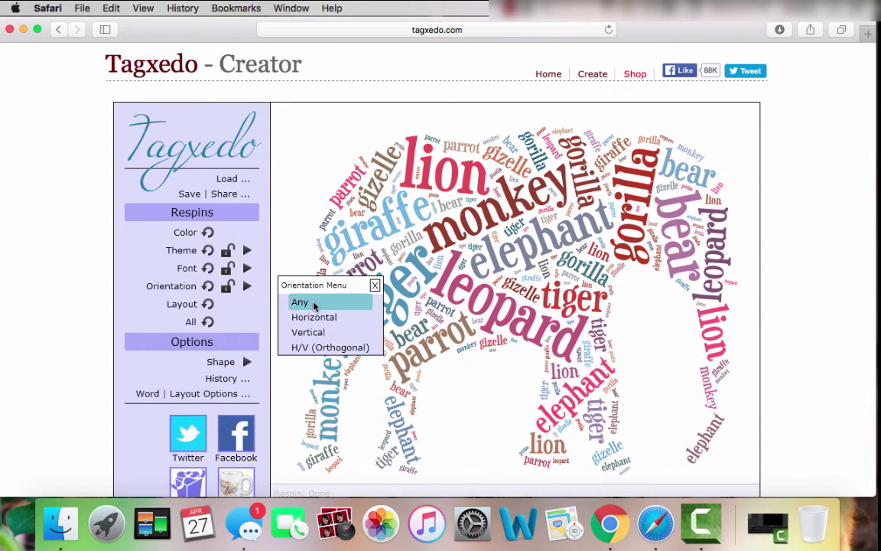
{"action": "left_click", "coordinate": [316, 304]}
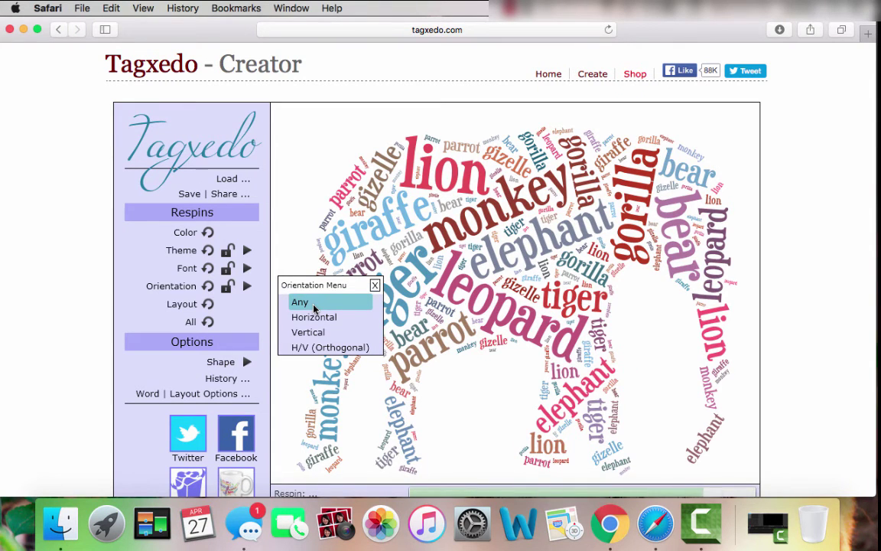
{"action": "left_click", "coordinate": [324, 320]}
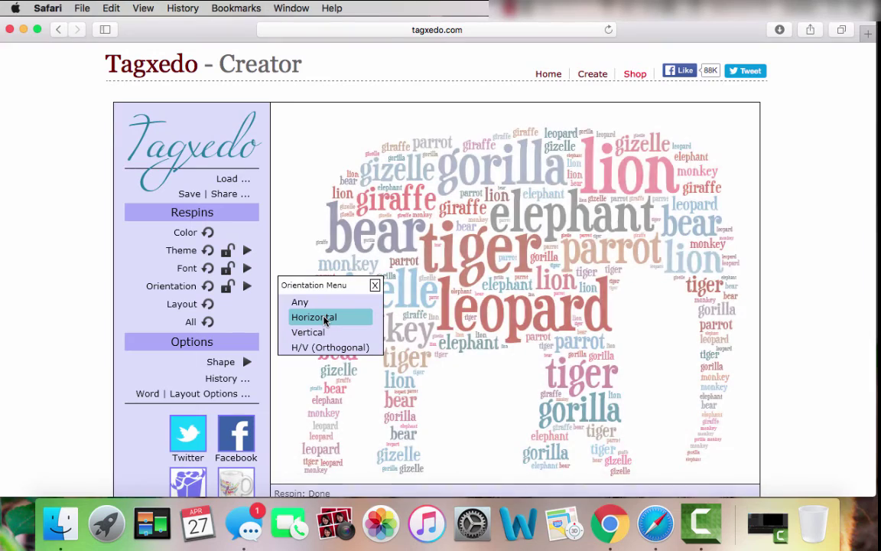
{"action": "left_click", "coordinate": [326, 334]}
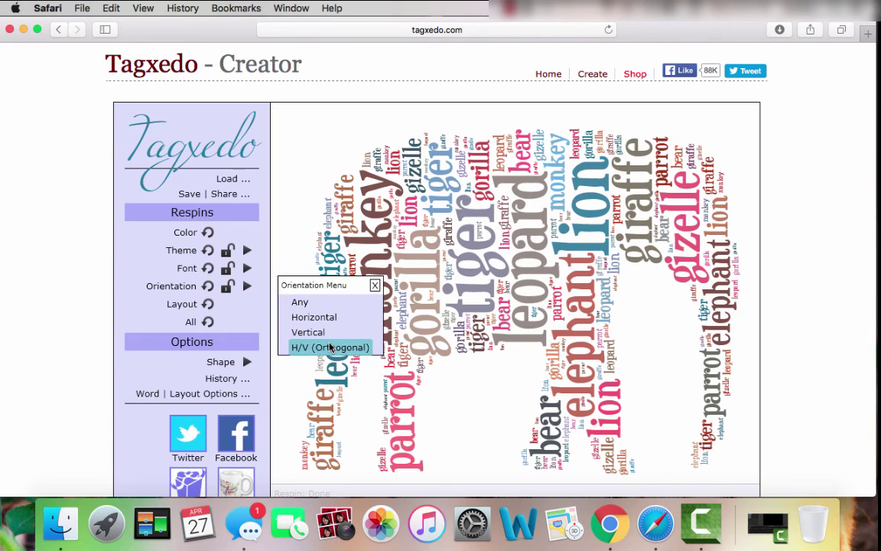
{"action": "left_click", "coordinate": [330, 348]}
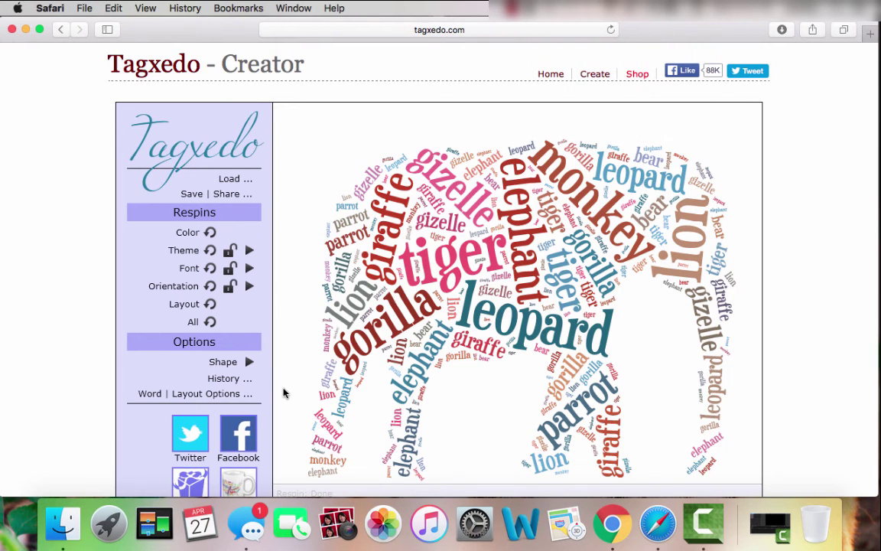
Bring up Save | Share's image options offering JPG and PNG from 125KP to 16MP
{"action": "scroll", "coordinate": [284, 393], "scroll_direction": "down", "scroll_amount": 3}
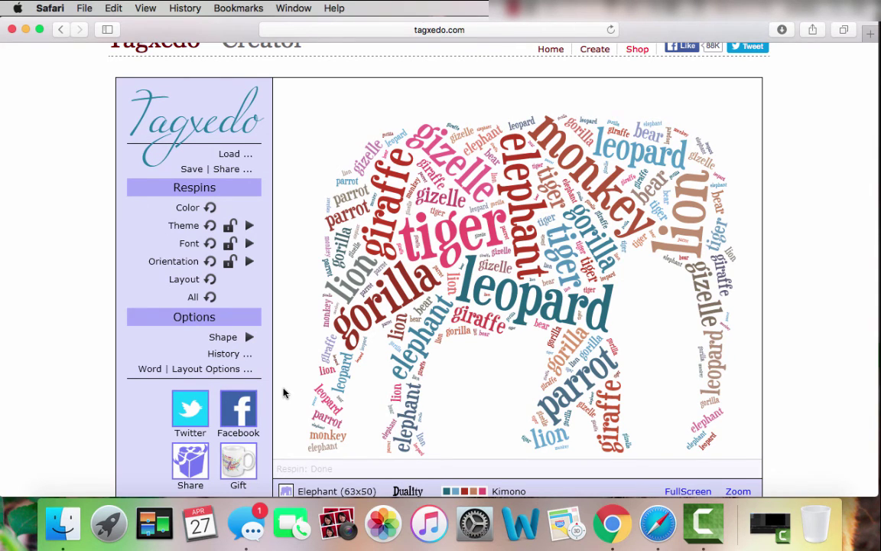
{"action": "scroll", "coordinate": [764, 403], "scroll_direction": "down", "scroll_amount": 2}
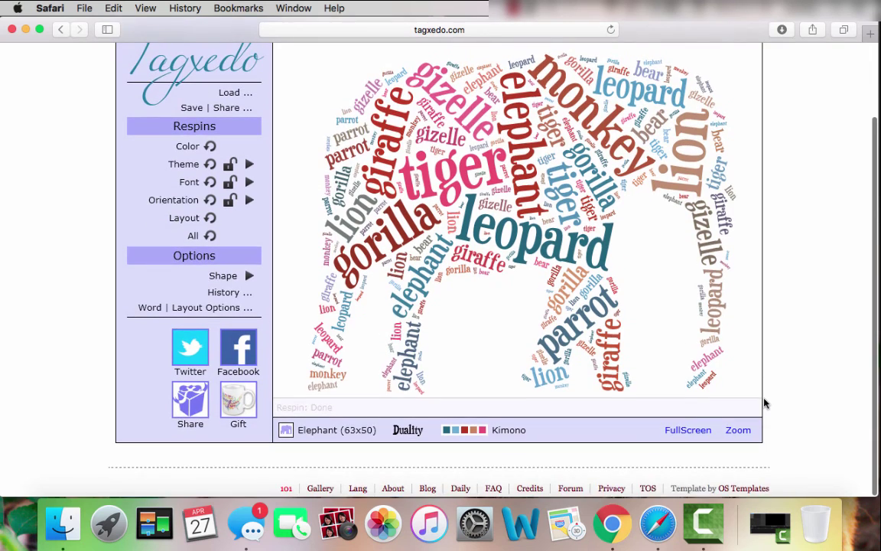
{"action": "scroll", "coordinate": [757, 402], "scroll_direction": "up", "scroll_amount": 2}
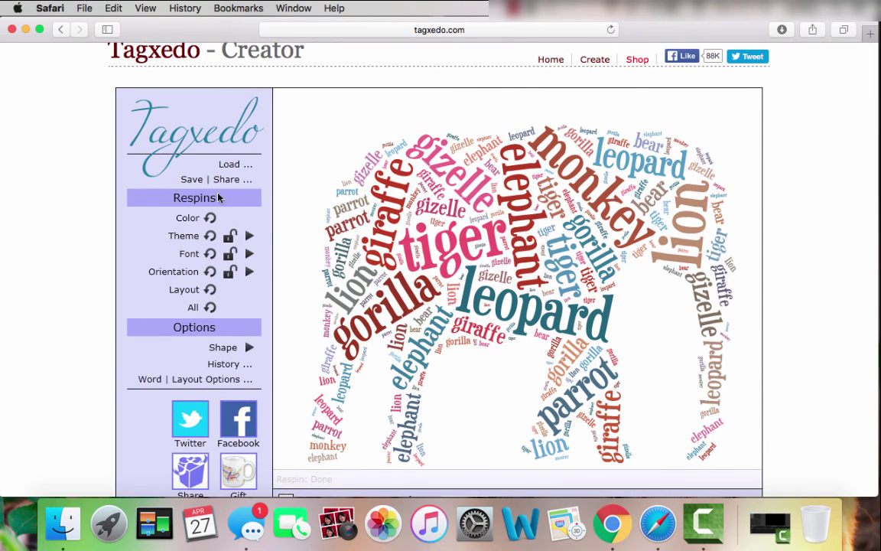
{"action": "left_click", "coordinate": [192, 181]}
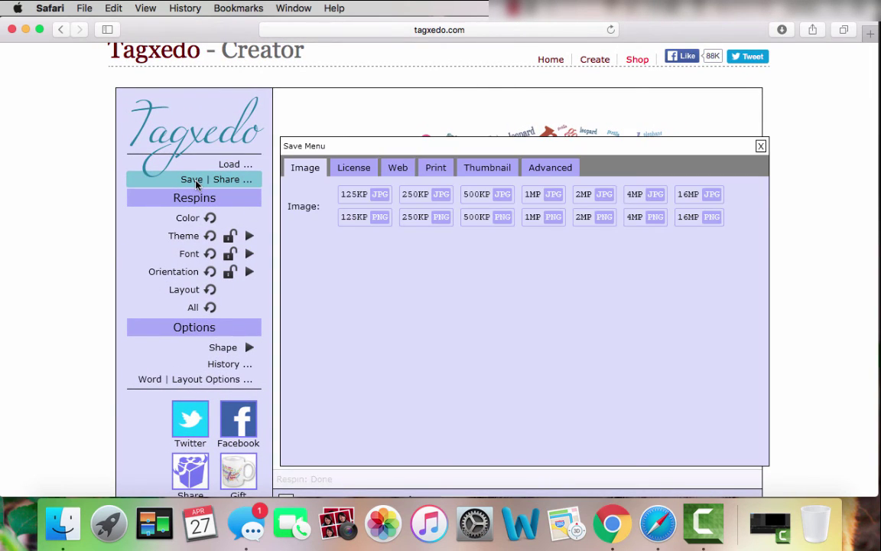